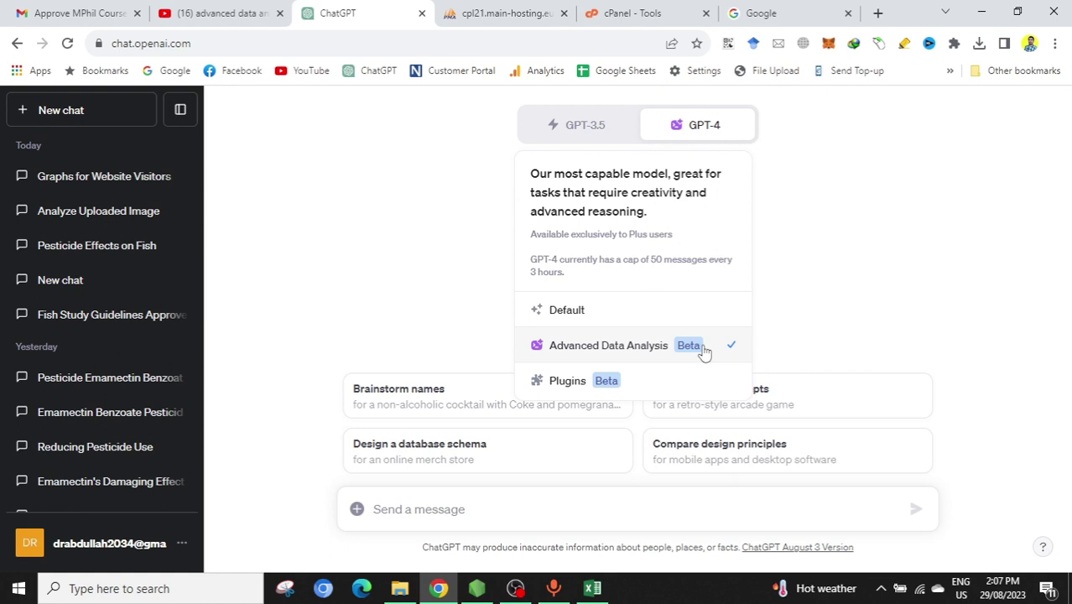
Step: Keep GPT-4 with Advanced Data Analysis selected and bring visitors (1).csv forward in Excel
{"action": "left_click", "coordinate": [654, 355]}
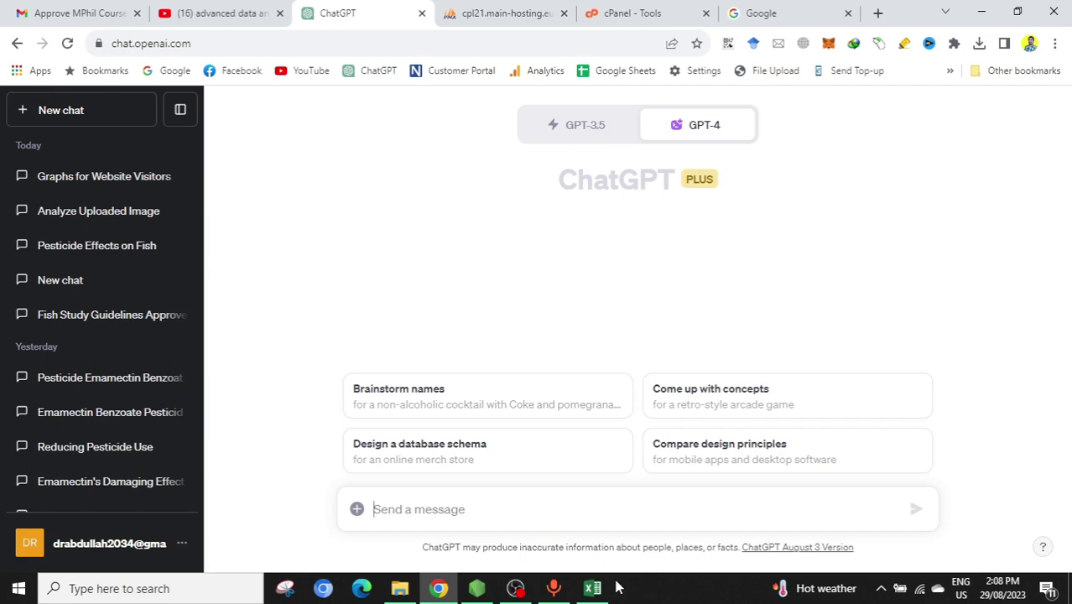
{"action": "mouse_move", "coordinate": [593, 589]}
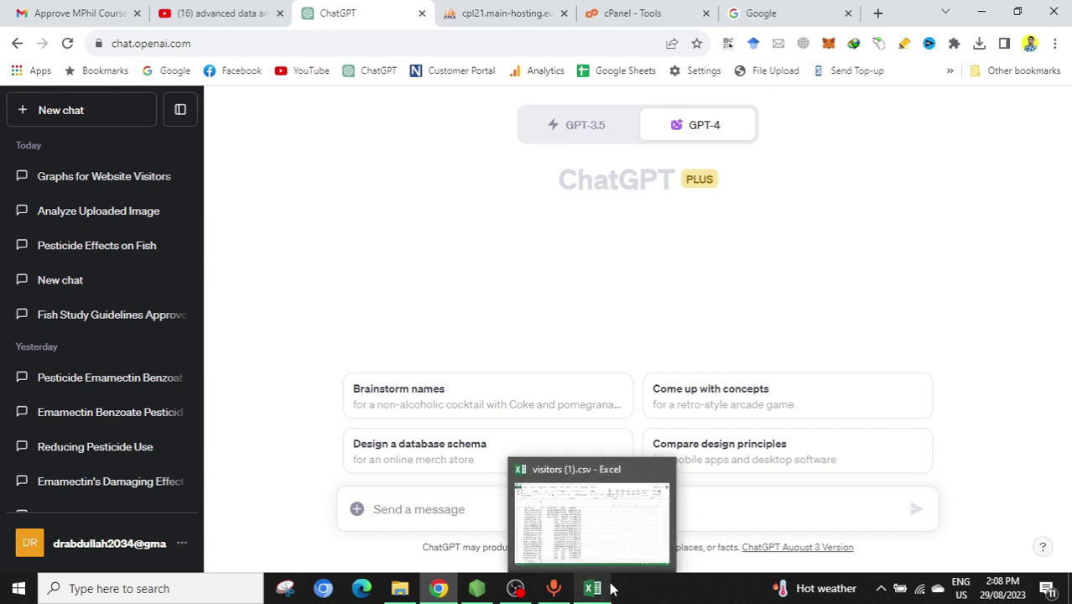
{"action": "left_click", "coordinate": [611, 590]}
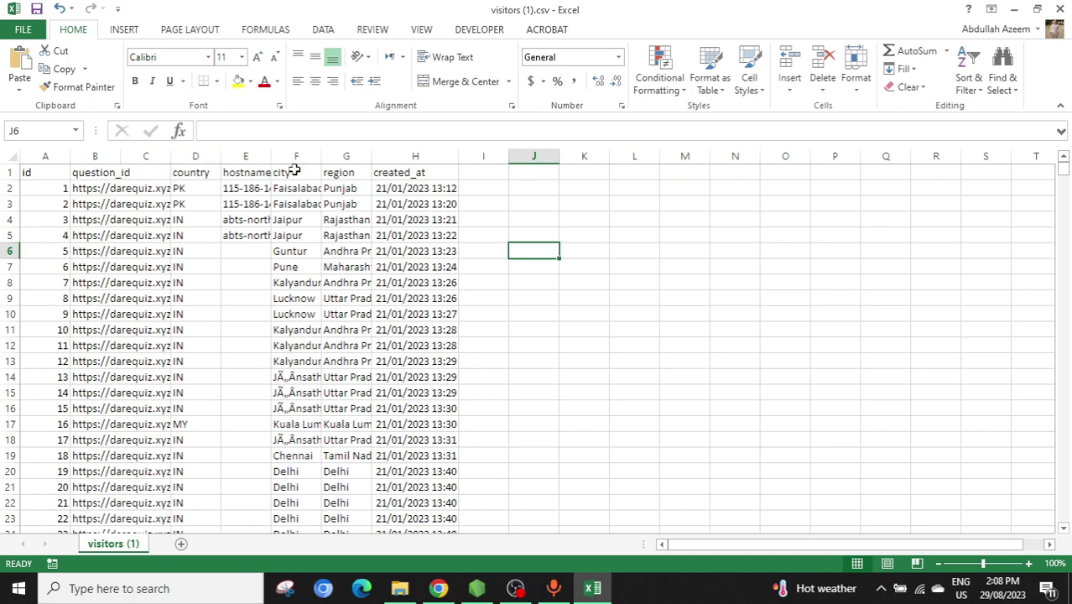
Step: Inspect the first created_at timestamps starting at cell H2
{"action": "left_click", "coordinate": [403, 188]}
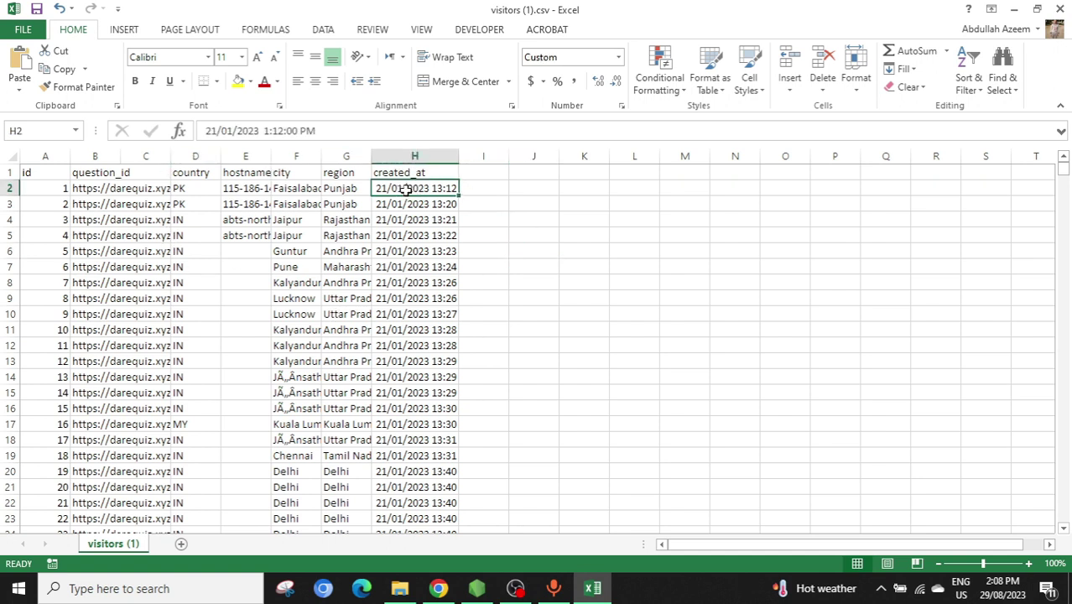
{"action": "key", "text": "Down"}
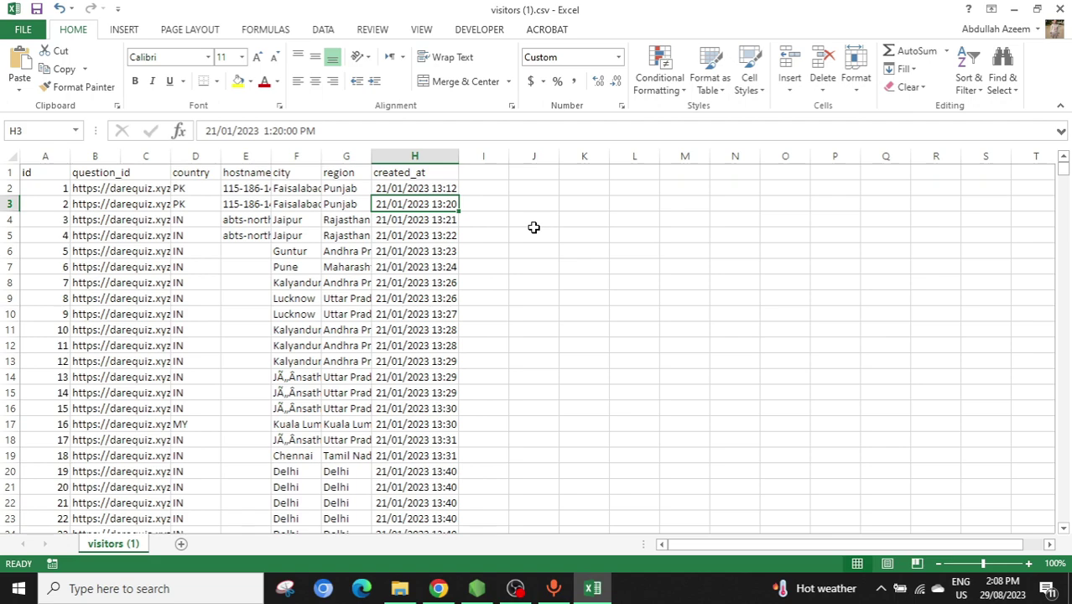
{"action": "key", "text": "Up"}
Step: Scroll to the last record, row 50630, dated 29/08/2023
{"action": "scroll", "coordinate": [375, 330], "scroll_direction": "down", "scroll_amount": 4}
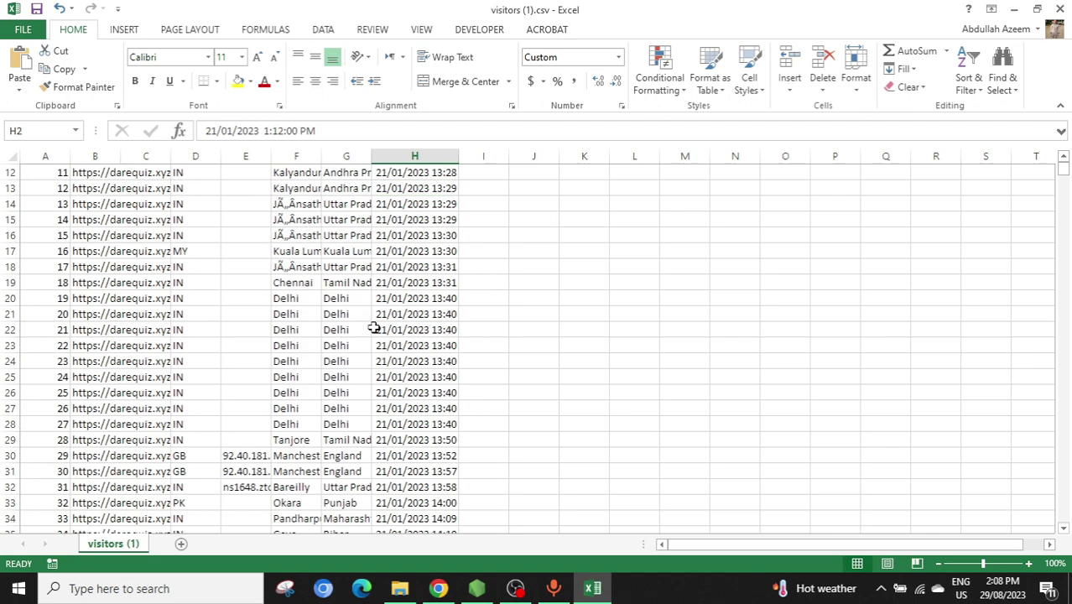
{"action": "scroll", "coordinate": [375, 330], "scroll_direction": "down", "scroll_amount": 16}
{"action": "scroll", "coordinate": [375, 330], "scroll_direction": "down", "scroll_amount": 3}
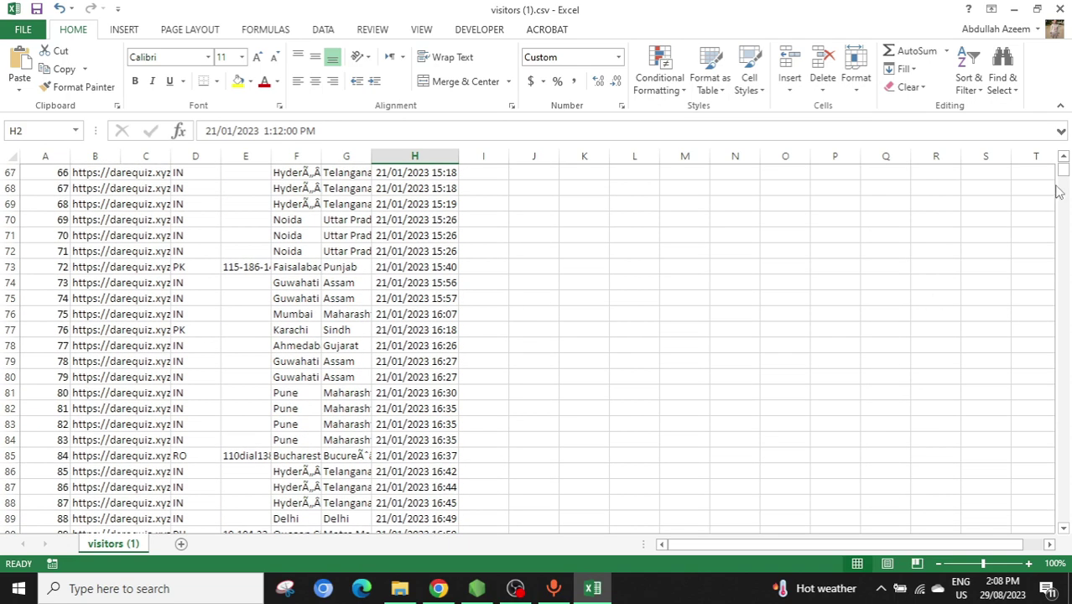
{"action": "left_click_drag", "start_coordinate": [1065, 173], "coordinate": [1061, 498]}
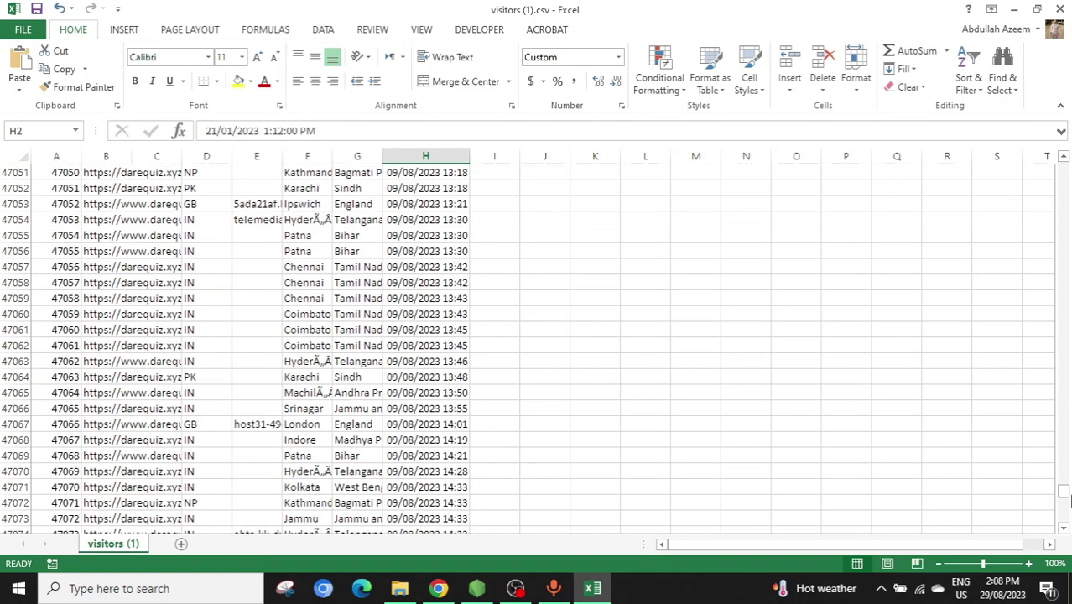
{"action": "left_click_drag", "start_coordinate": [1062, 496], "coordinate": [1066, 524]}
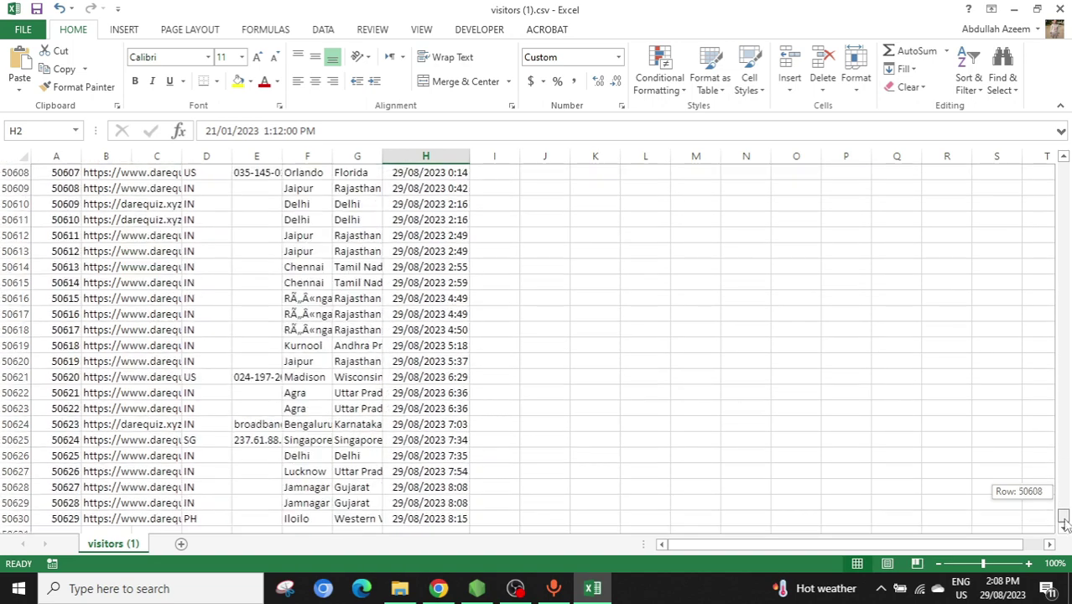
{"action": "scroll", "coordinate": [360, 520], "scroll_direction": "down", "scroll_amount": 3}
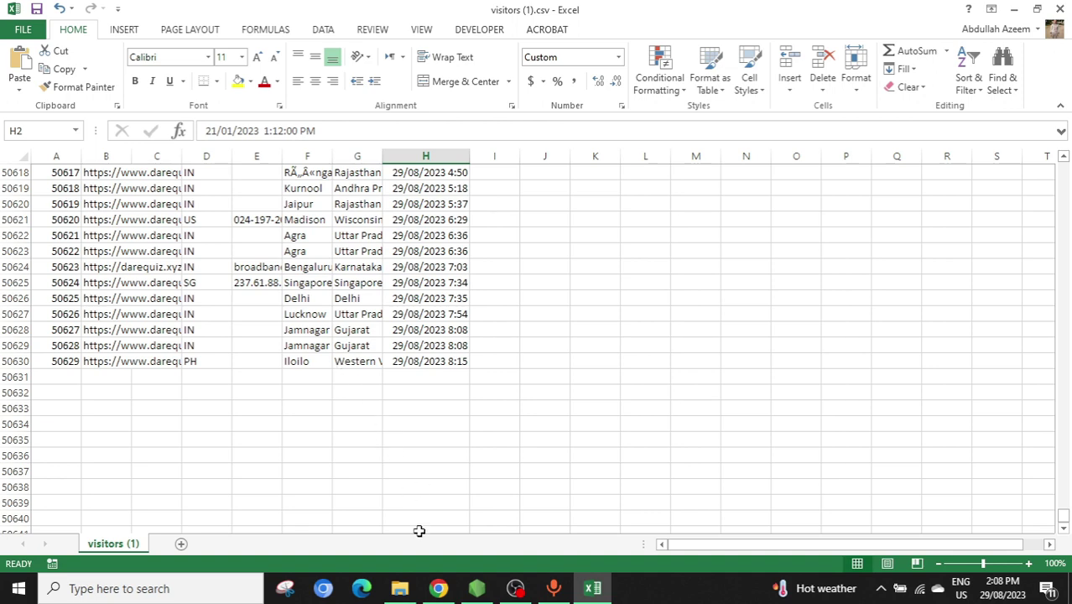
Step: Attach visitors (1).csv to a new ChatGPT message, keeping Advanced Data Analysis selected
{"action": "left_click", "coordinate": [438, 587]}
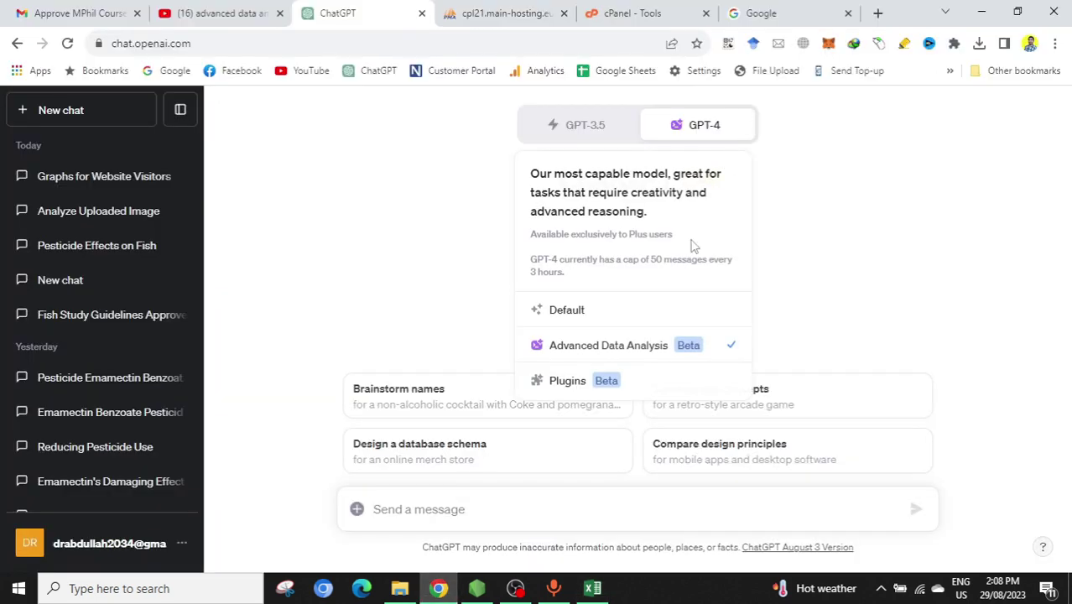
{"action": "left_click", "coordinate": [651, 358]}
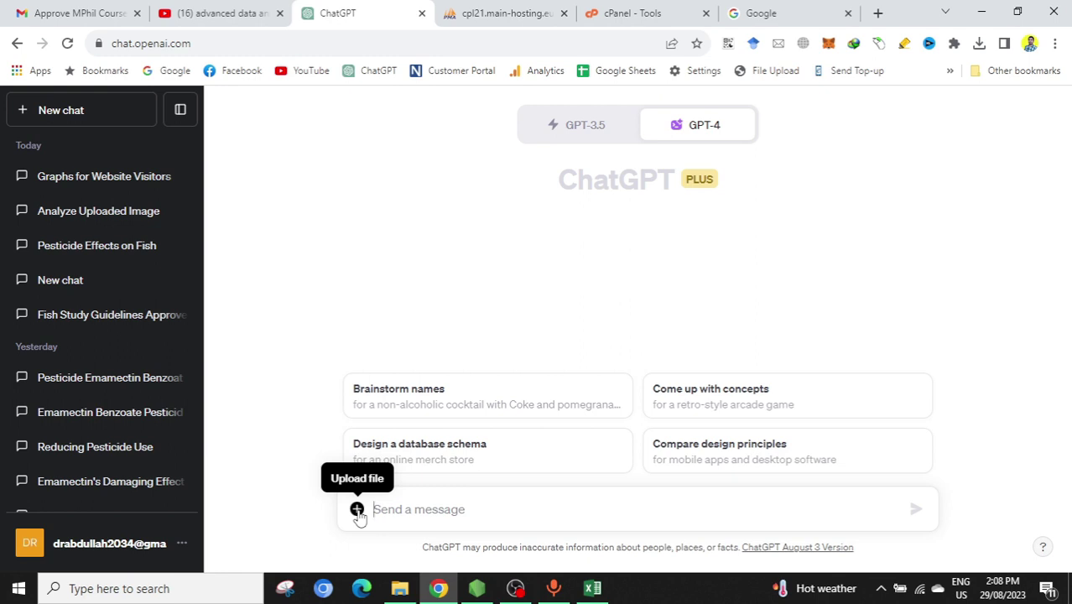
{"action": "left_click", "coordinate": [357, 509]}
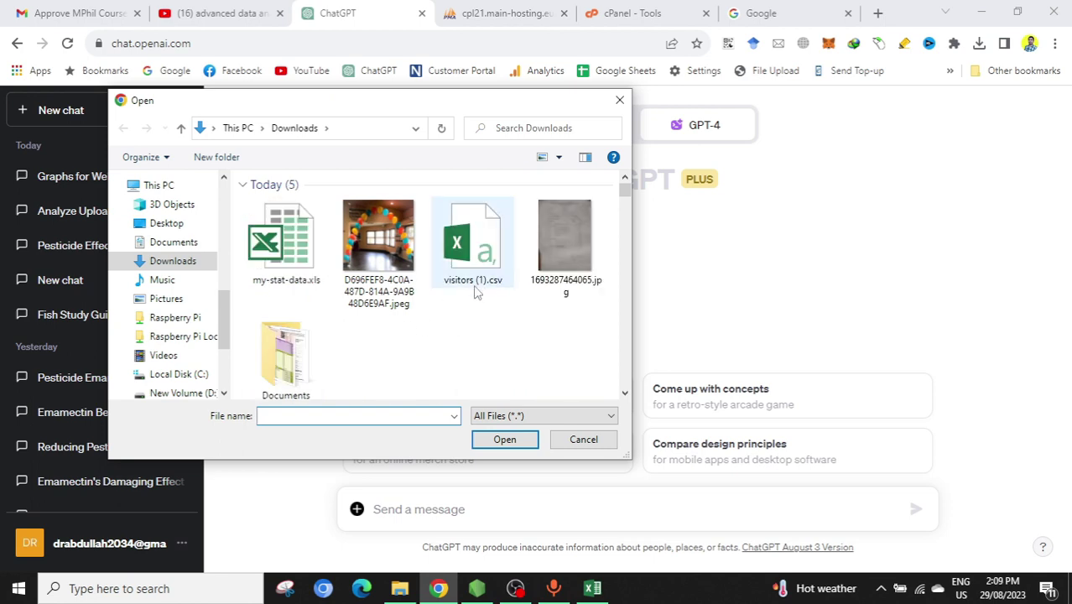
{"action": "double_click", "coordinate": [475, 285]}
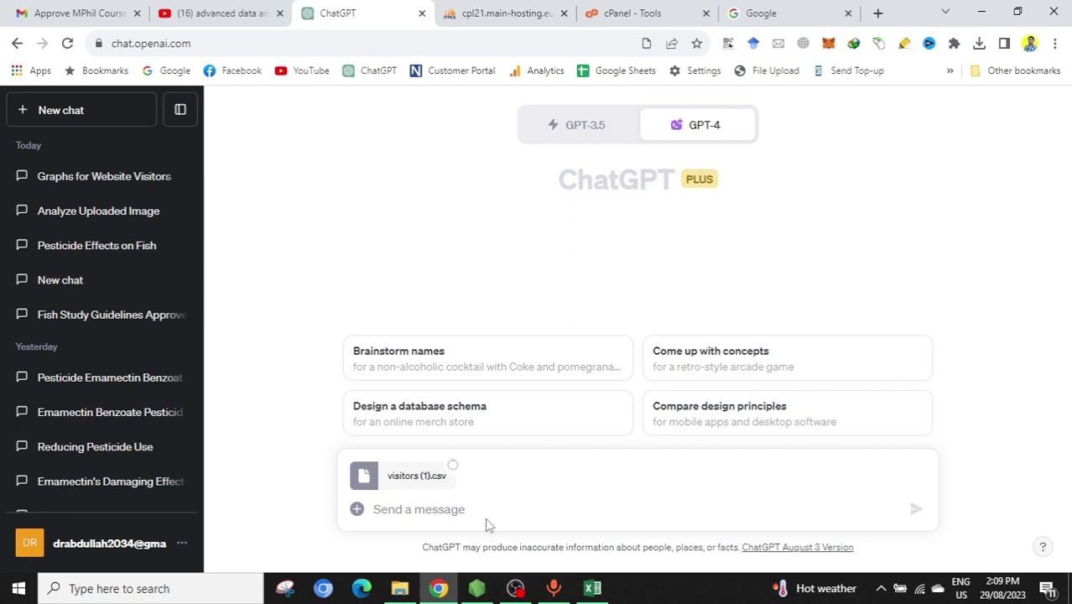
Step: Check the 29/08/2023 timestamps in cells H50610 and H50611, then minimize Excel
{"action": "left_click", "coordinate": [592, 588]}
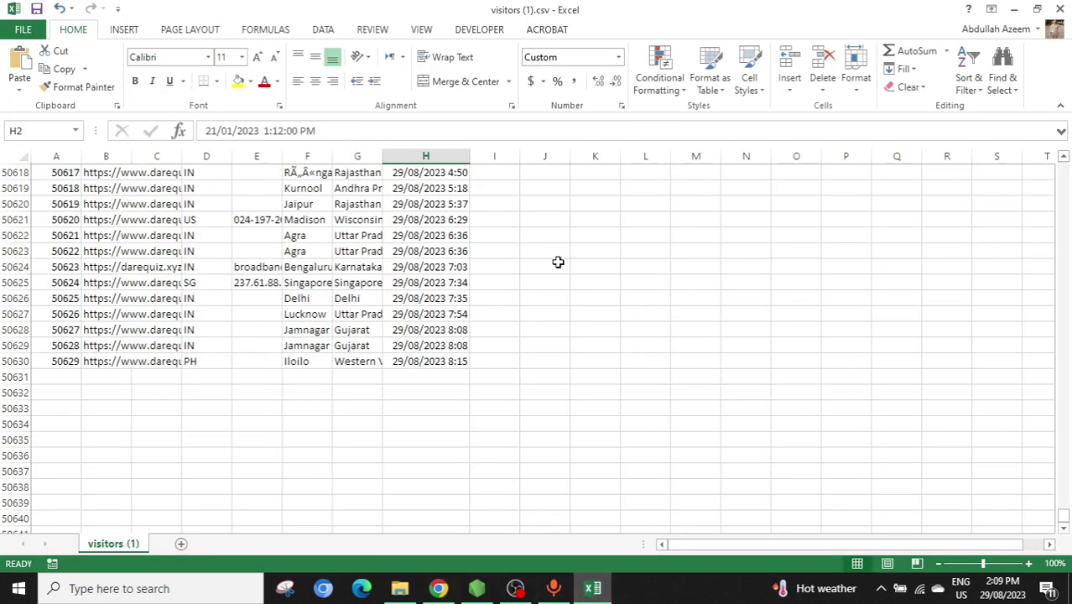
{"action": "scroll", "coordinate": [558, 262], "scroll_direction": "up", "scroll_amount": 1}
{"action": "scroll", "coordinate": [558, 262], "scroll_direction": "up", "scroll_amount": 1}
{"action": "scroll", "coordinate": [558, 262], "scroll_direction": "up", "scroll_amount": 2}
{"action": "scroll", "coordinate": [558, 262], "scroll_direction": "up", "scroll_amount": 1}
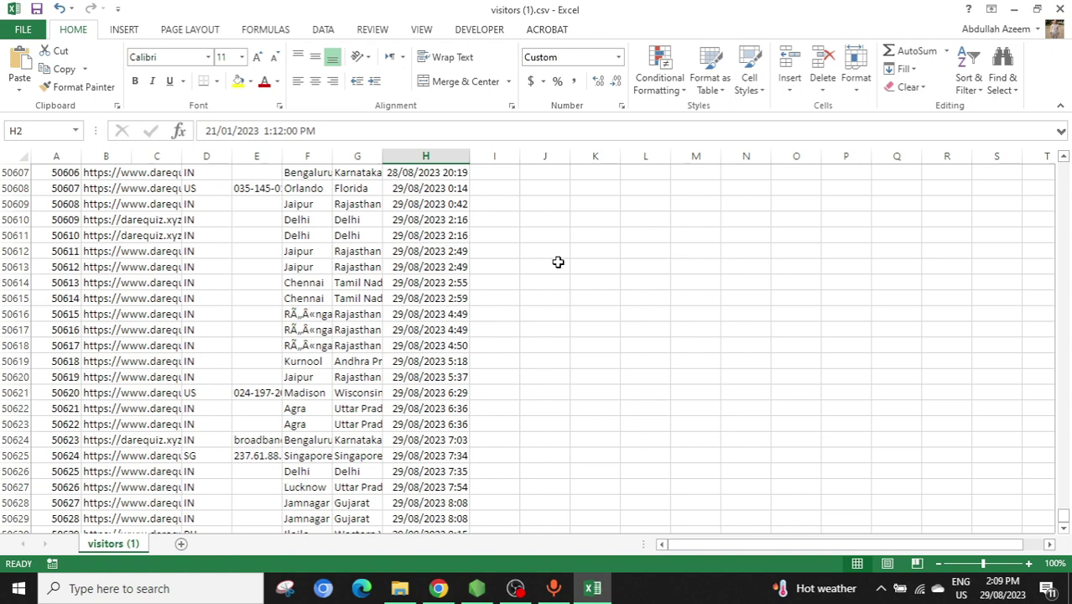
{"action": "scroll", "coordinate": [558, 262], "scroll_direction": "up", "scroll_amount": 1}
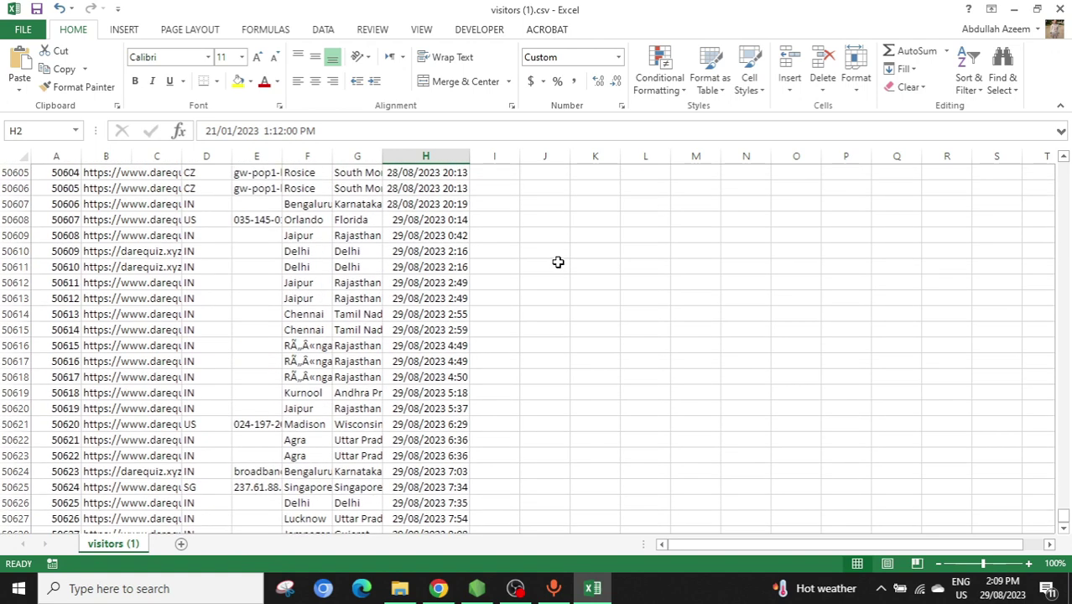
{"action": "left_click", "coordinate": [405, 254]}
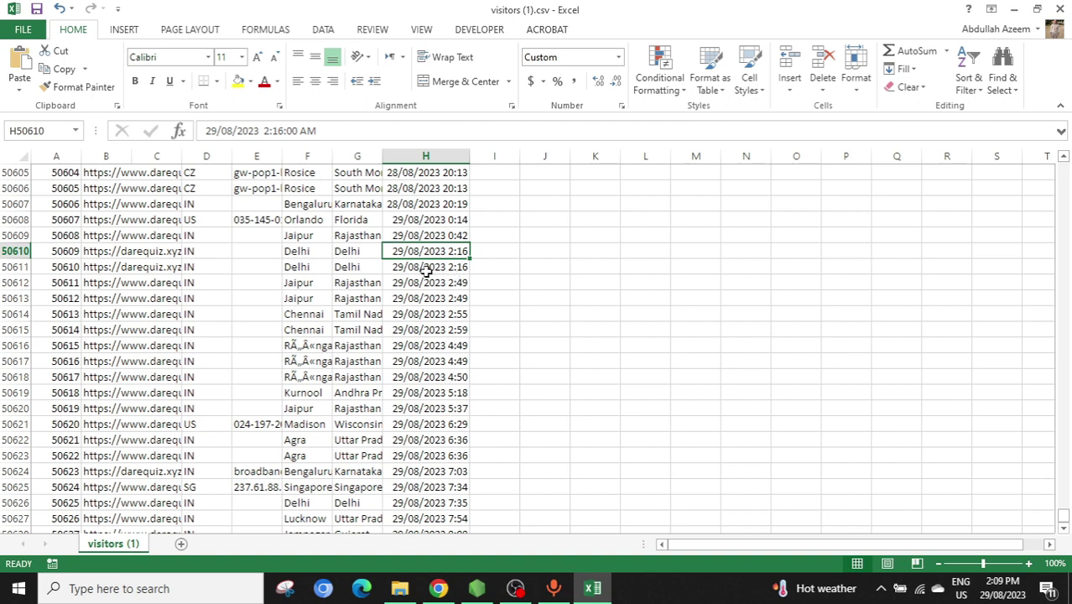
{"action": "left_click", "coordinate": [427, 268]}
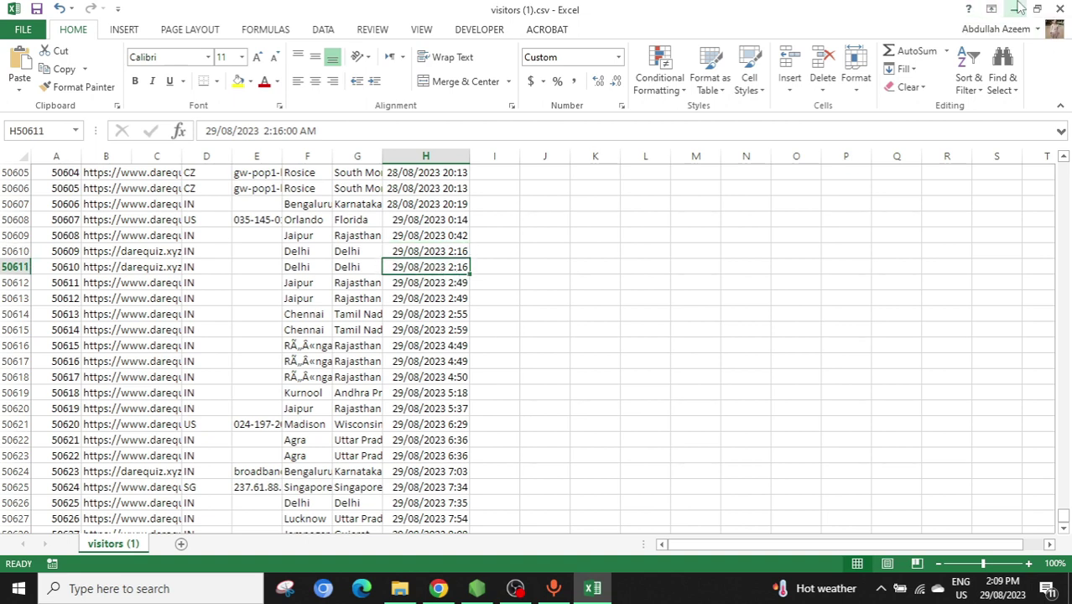
{"action": "left_click", "coordinate": [1015, 9]}
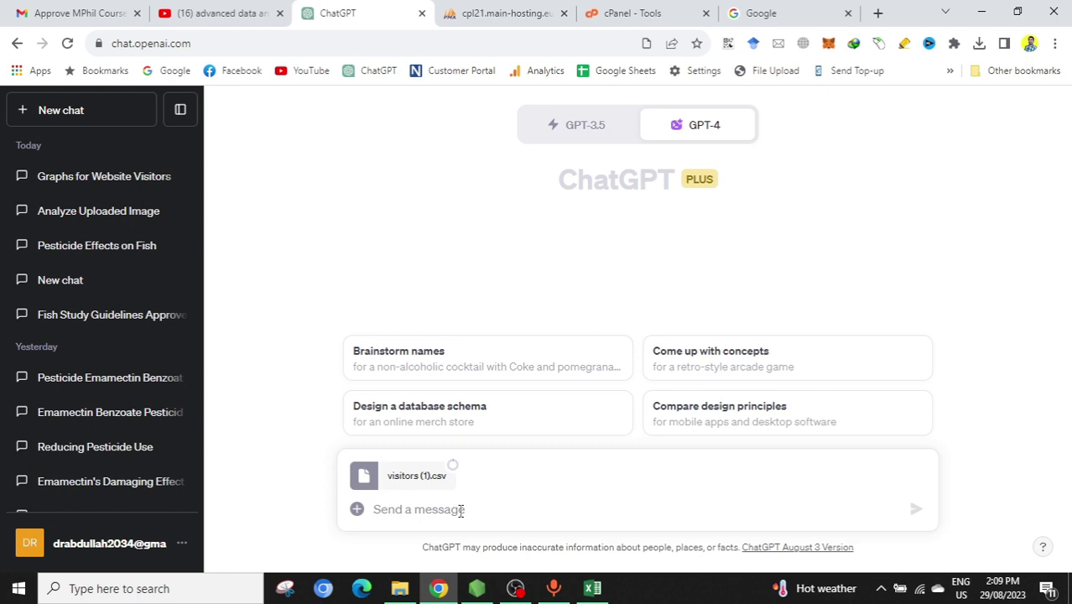
Step: Paste the prepared request for date-wise line, pie and other visitor graphs as plain text
{"action": "right_click", "coordinate": [461, 511]}
{"action": "left_click", "coordinate": [521, 381]}
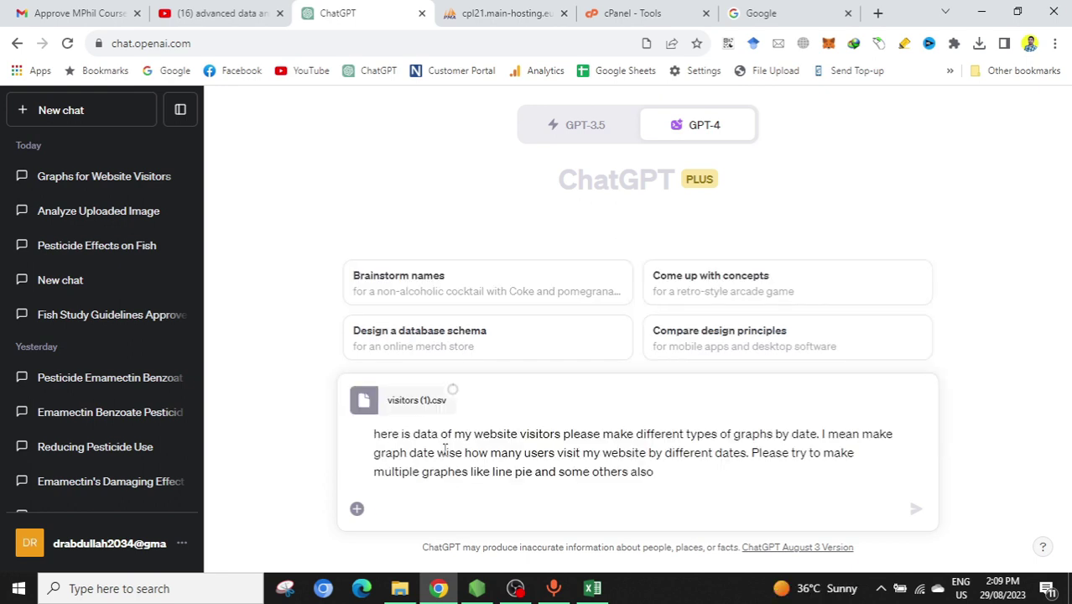
{"action": "key", "text": "shift+Return"}
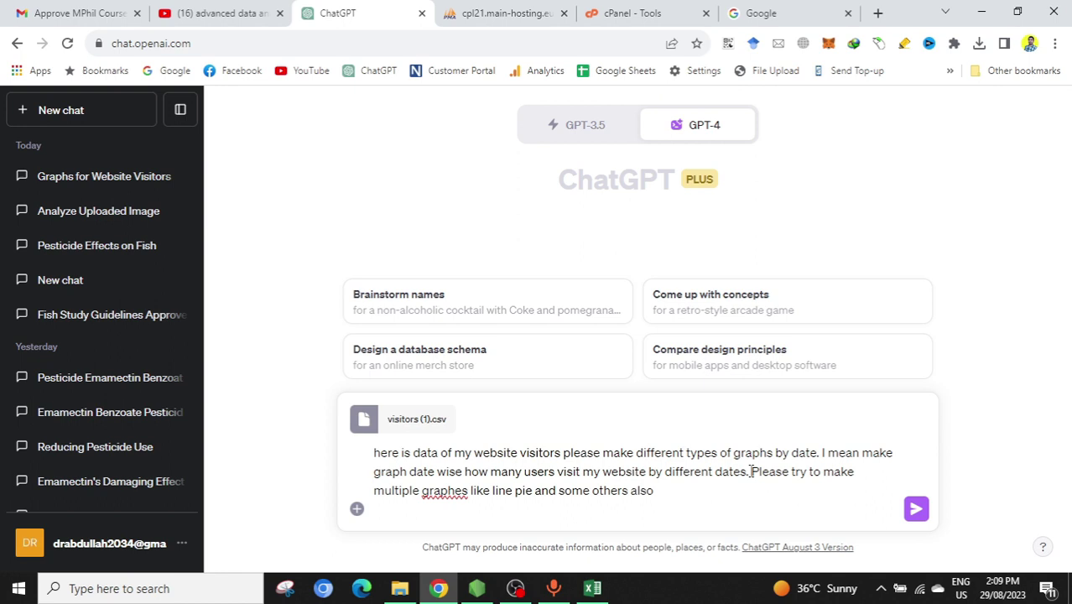
Step: Correct 'graphes' to 'graphs', add a comma after 'line', drop the blank line and send
{"action": "right_click", "coordinate": [443, 493]}
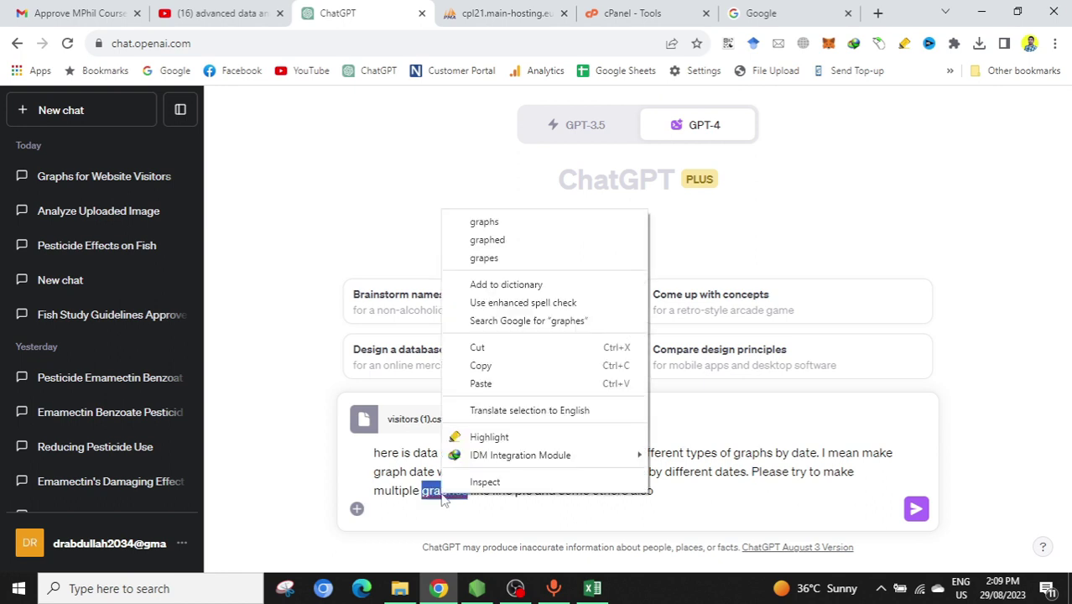
{"action": "left_click", "coordinate": [520, 224]}
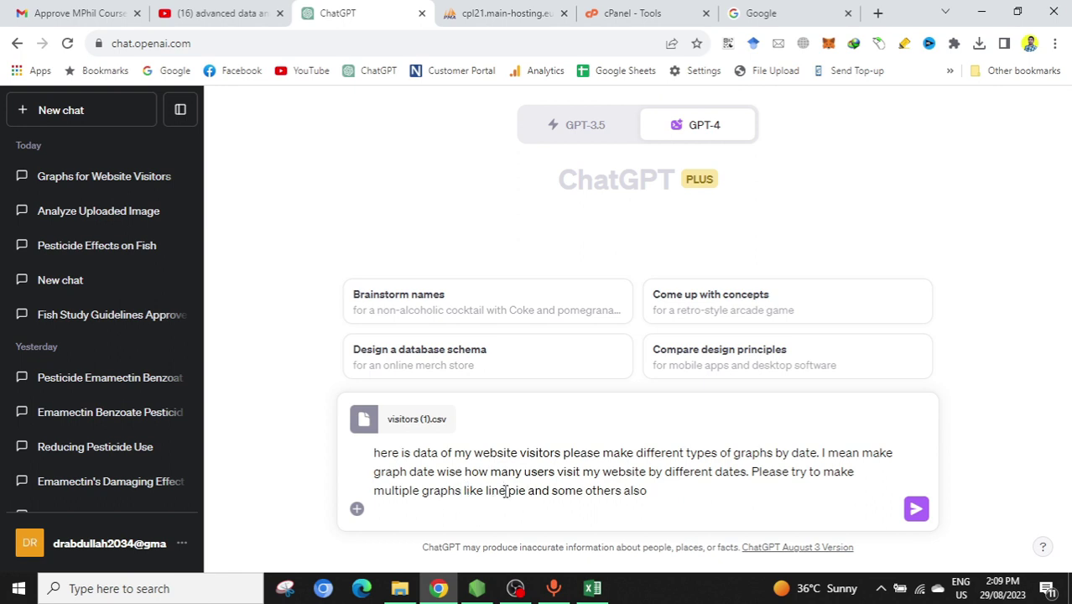
{"action": "left_click", "coordinate": [506, 492]}
{"action": "type", "text": ","}
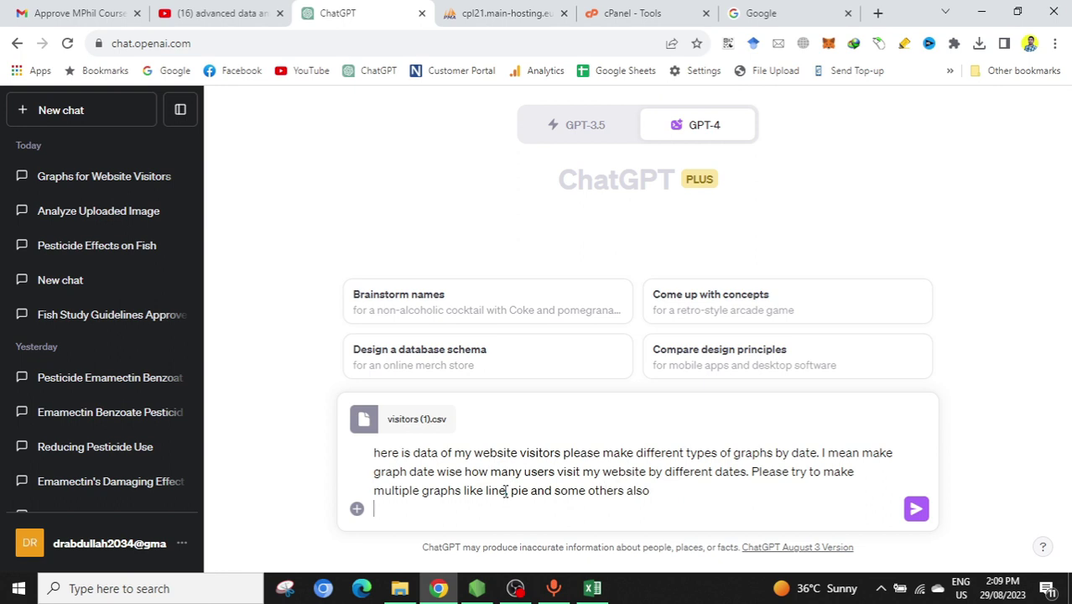
{"action": "key", "text": "BackSpace"}
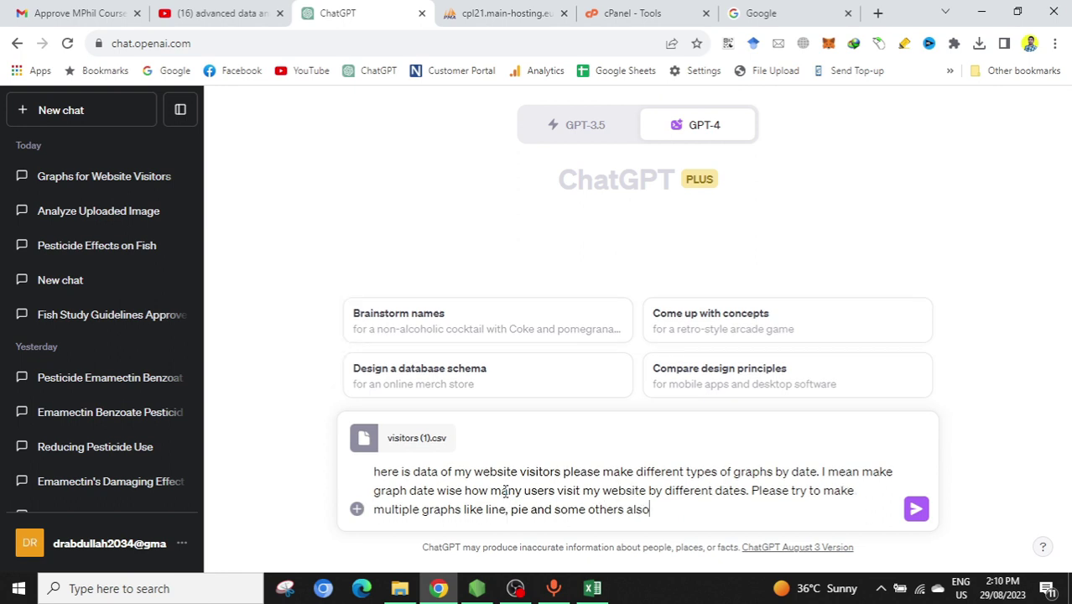
{"action": "key", "text": "Return"}
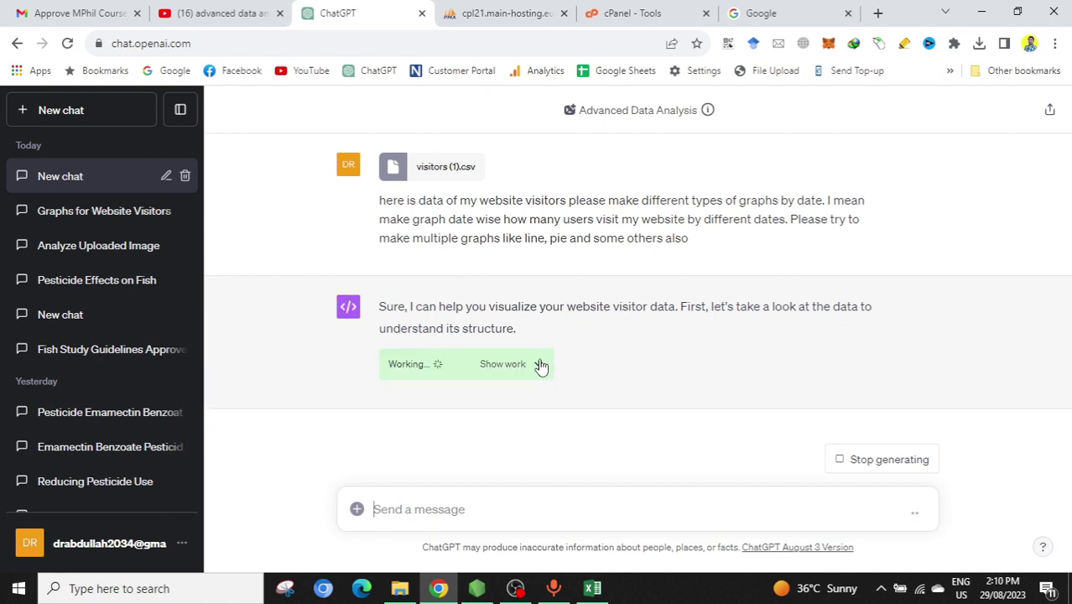
Step: Show the analysis code and review the reply proposing converting created_at to datetime
{"action": "left_click", "coordinate": [540, 364]}
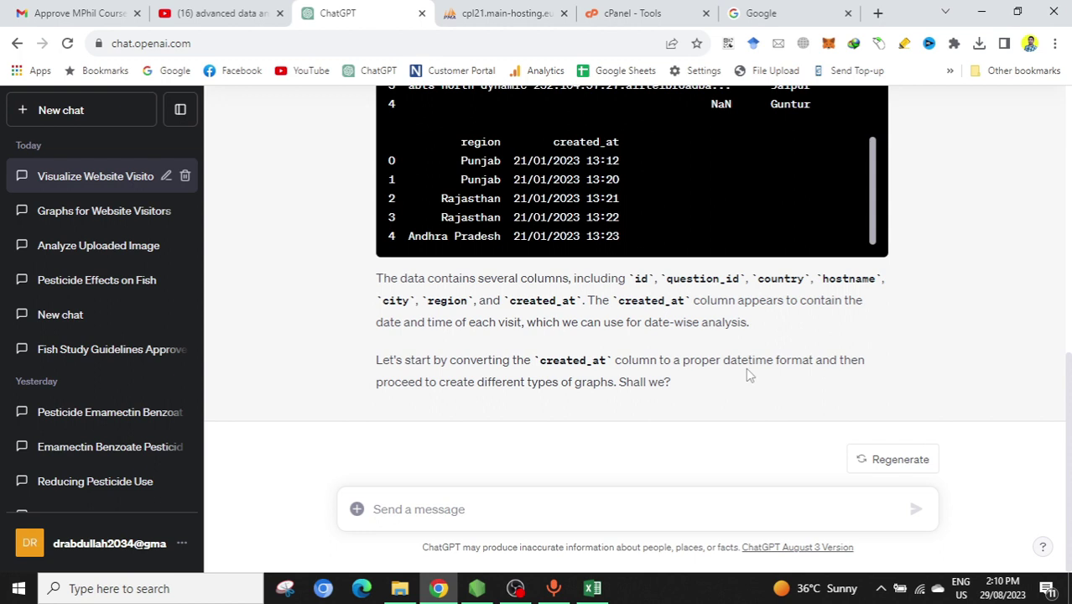
{"action": "left_click", "coordinate": [486, 507]}
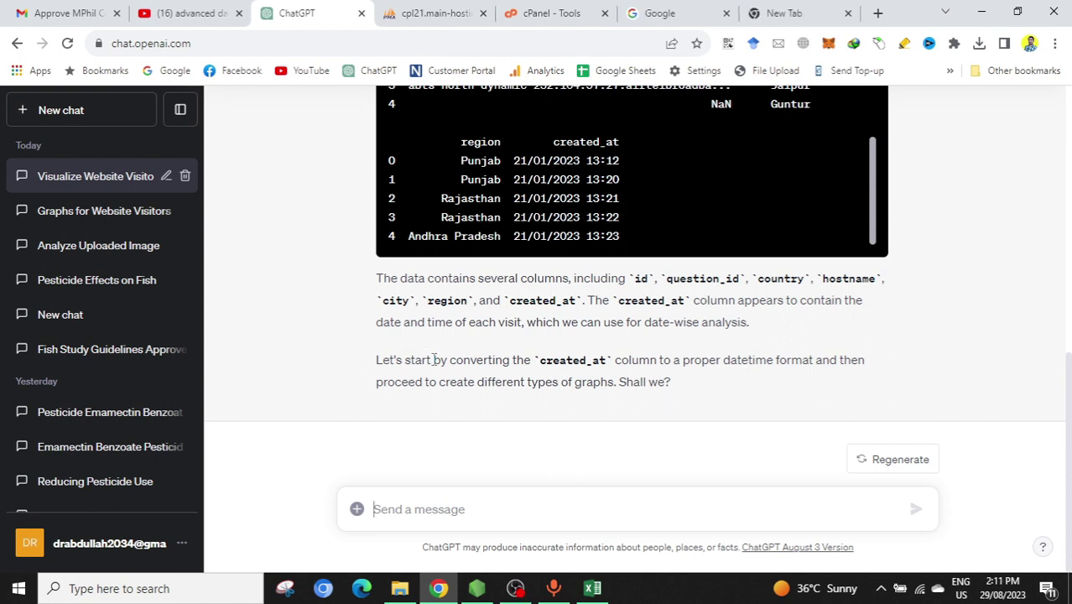
{"action": "double_click", "coordinate": [568, 360]}
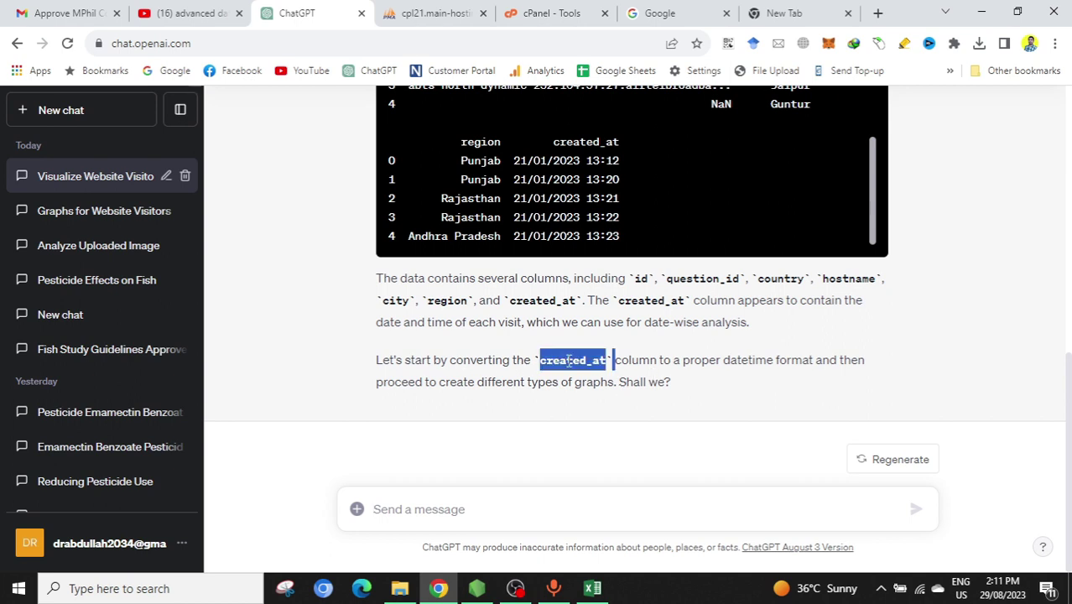
{"action": "left_click", "coordinate": [585, 360]}
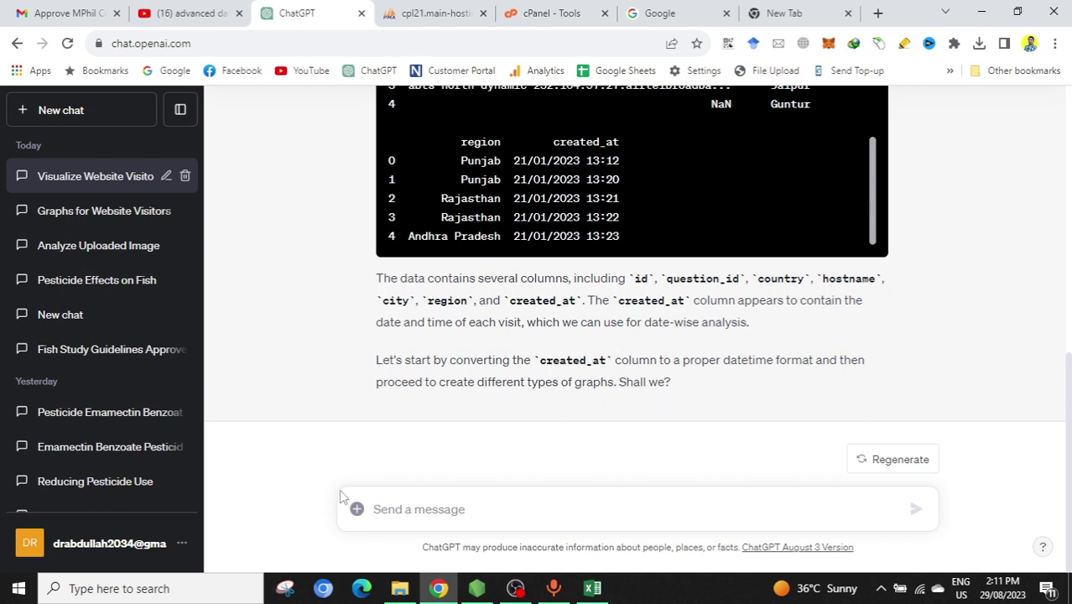
Step: Reply 'yes' and show the code generating the visitors-over-time line and bar graphs
{"action": "type", "text": "yes"}
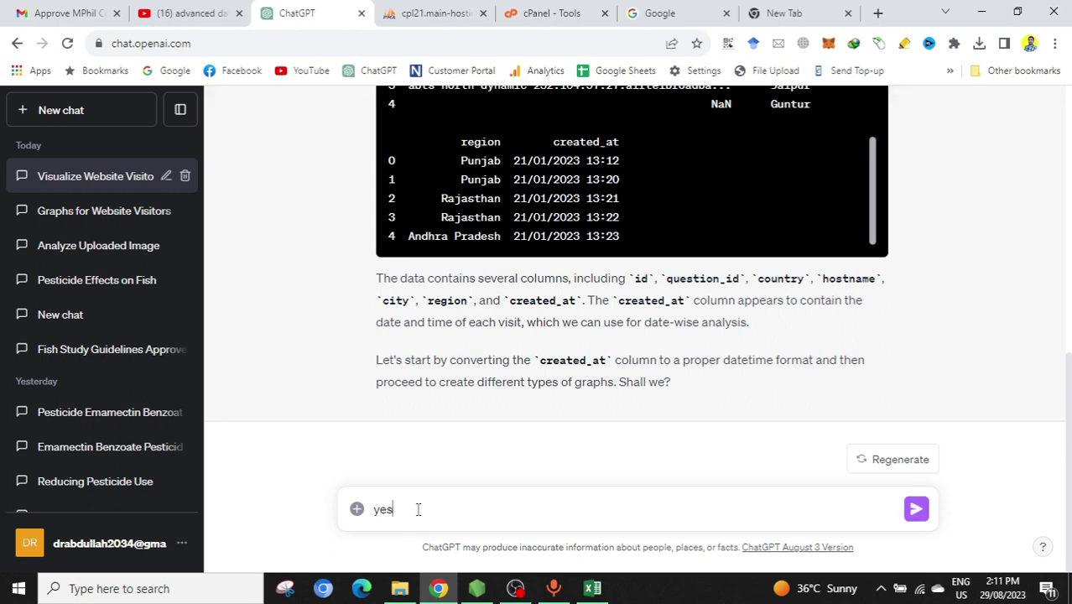
{"action": "key", "text": "Return"}
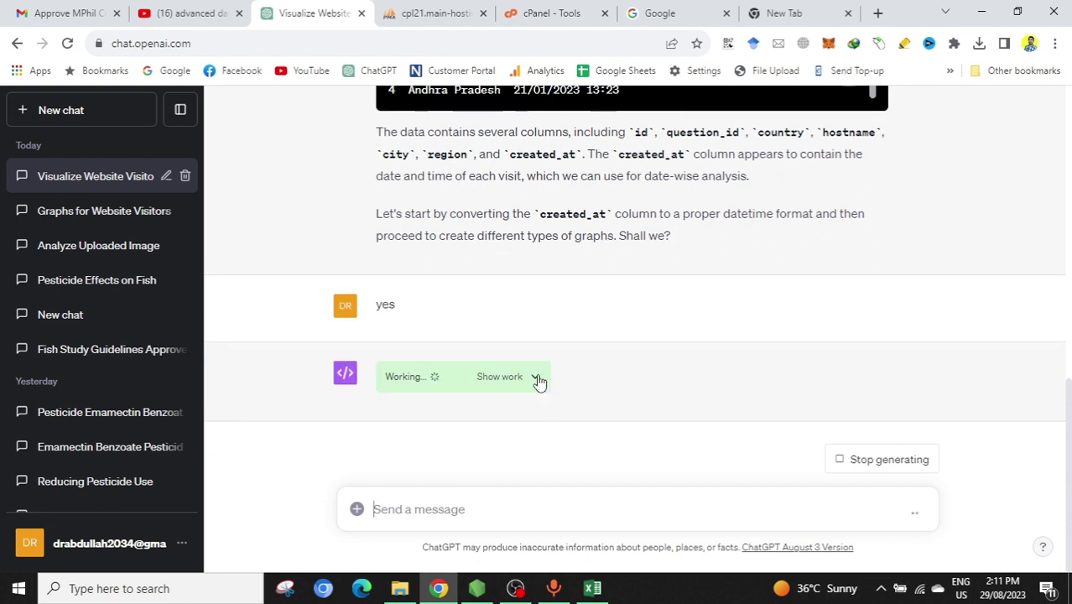
{"action": "left_click", "coordinate": [535, 378]}
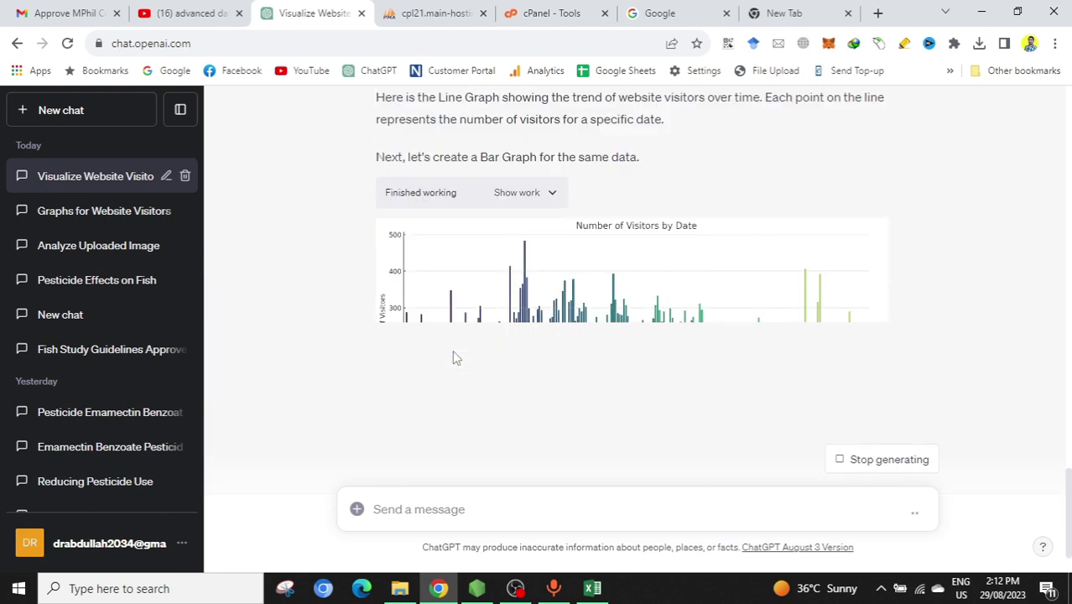
Step: Scroll through the reply to review the visitors-by-date bar graph and pie chart
{"action": "scroll", "coordinate": [452, 350], "scroll_direction": "up", "scroll_amount": 1}
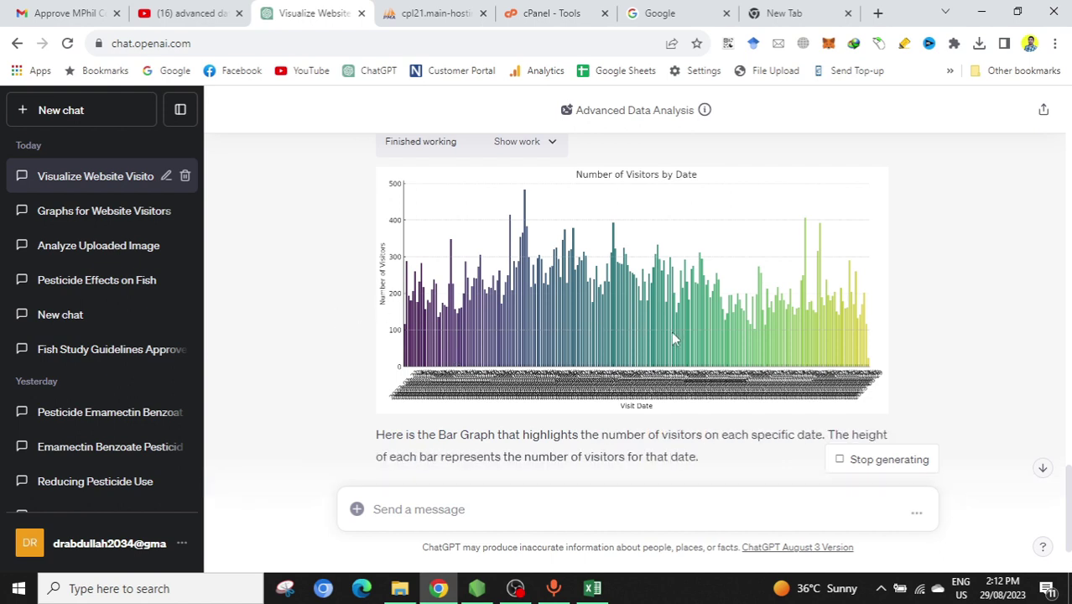
{"action": "scroll", "coordinate": [674, 336], "scroll_direction": "down", "scroll_amount": 3}
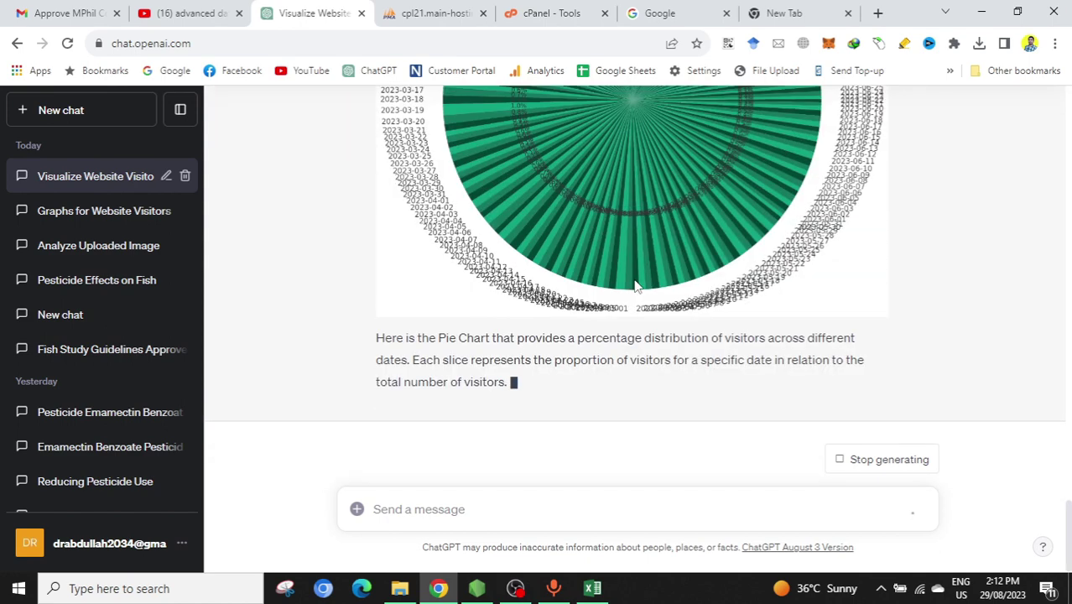
{"action": "scroll", "coordinate": [635, 286], "scroll_direction": "up", "scroll_amount": 2}
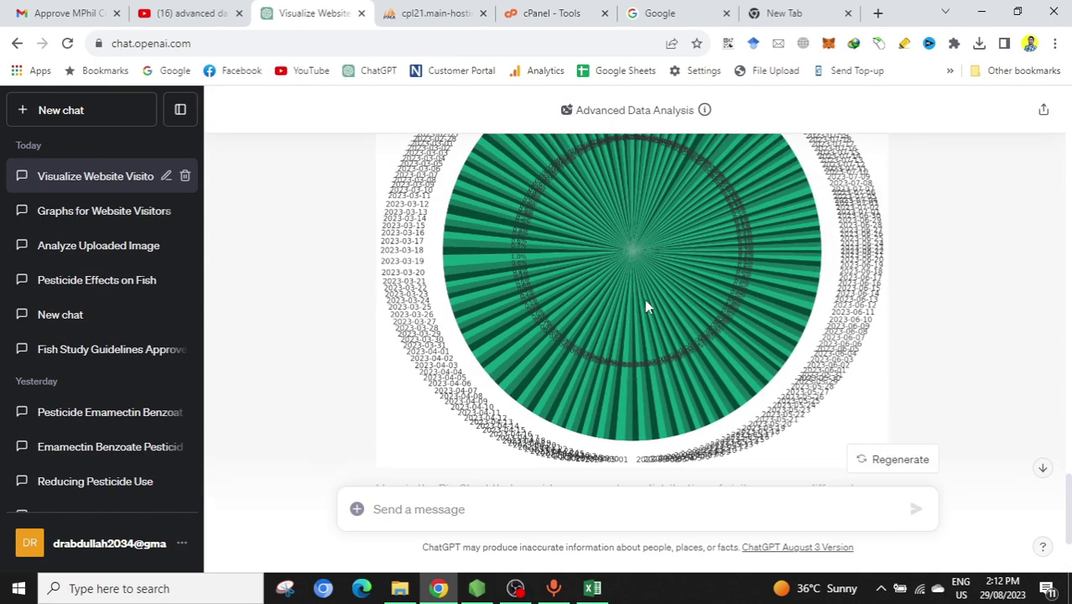
{"action": "scroll", "coordinate": [644, 299], "scroll_direction": "up", "scroll_amount": 1}
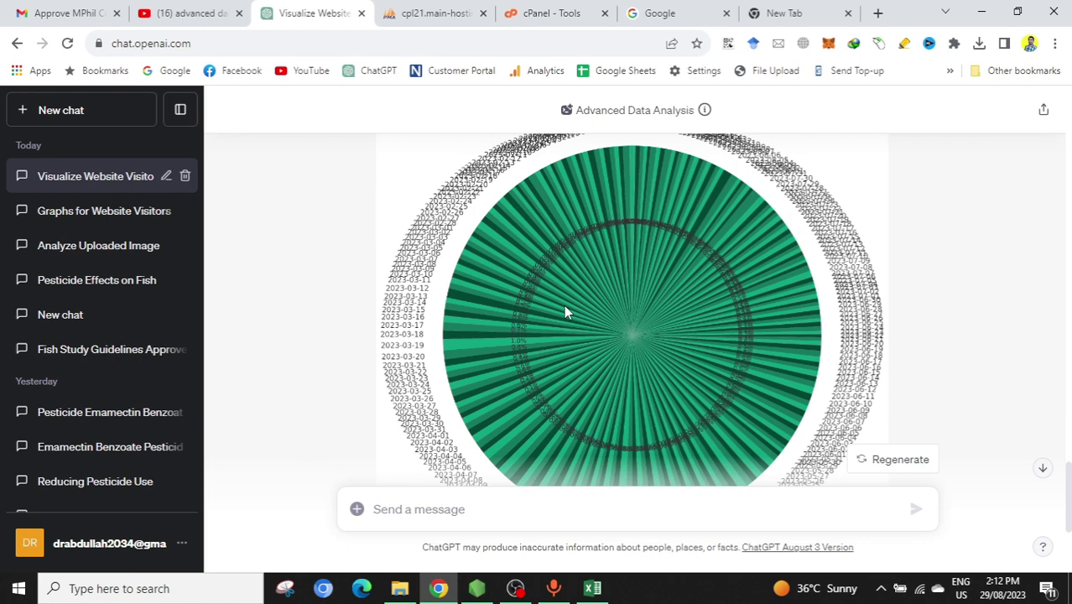
{"action": "scroll", "coordinate": [564, 304], "scroll_direction": "down", "scroll_amount": 3}
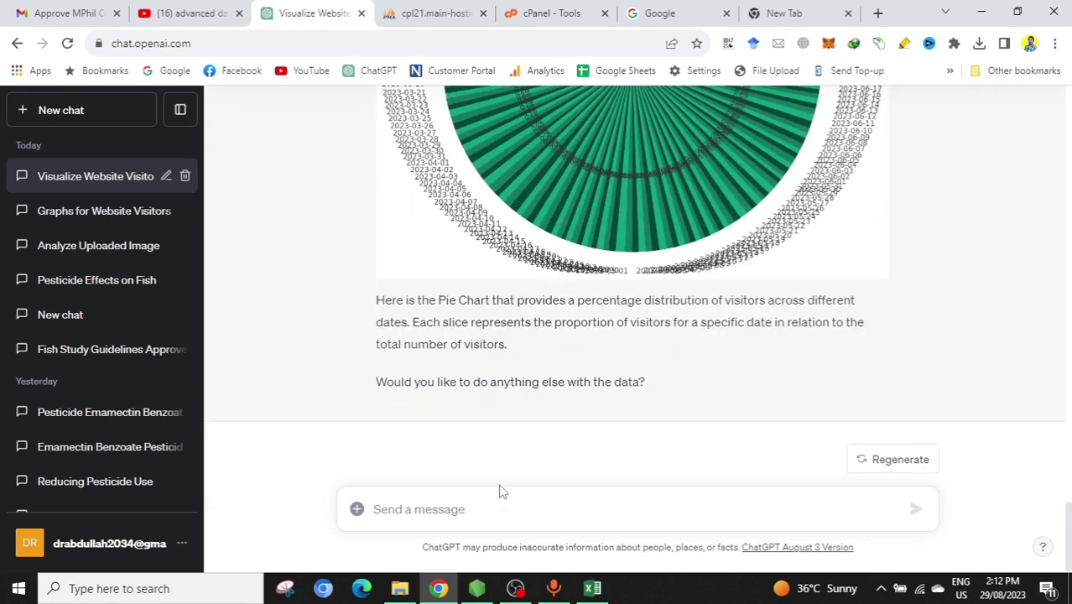